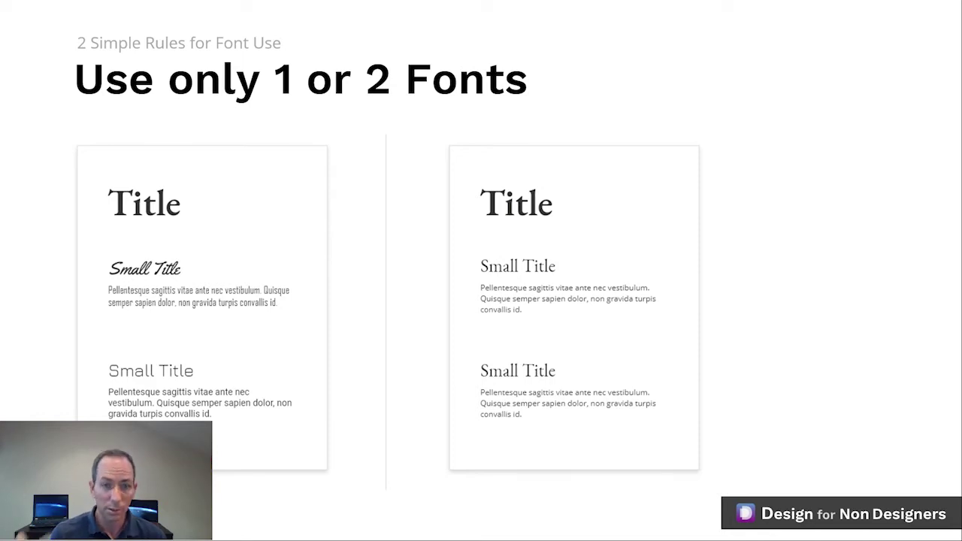
key("Right")
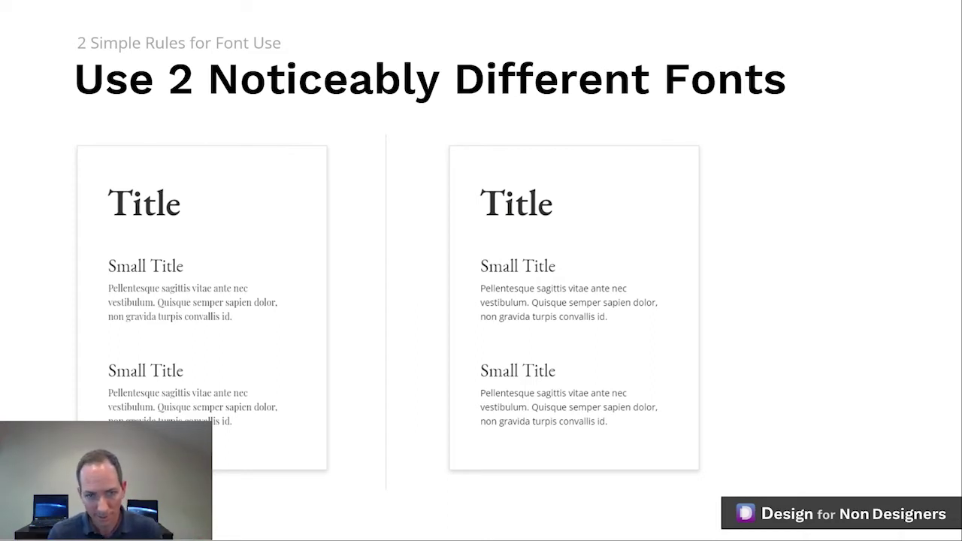
key("Right")
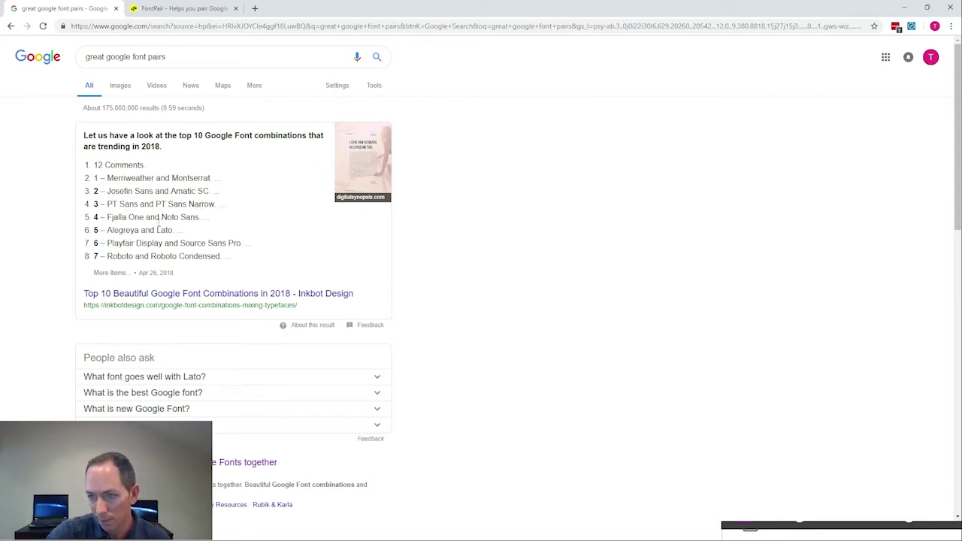
Open Inkbot Design's "Top 10 Beautiful Google Font Combinations in 2018" in a new tab and look through the remaining search results
right_click(143, 292)
left_click(174, 299)
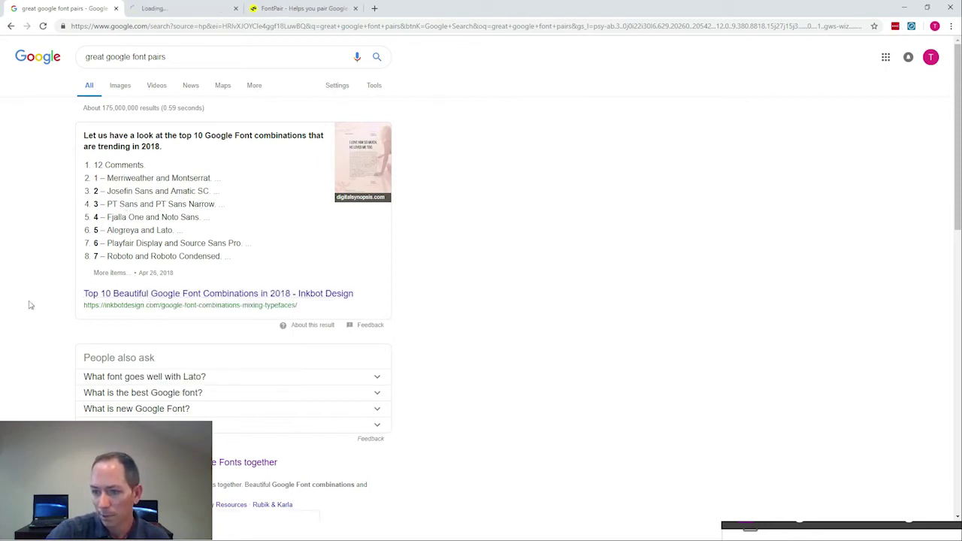
scroll(47, 298, "down", 3)
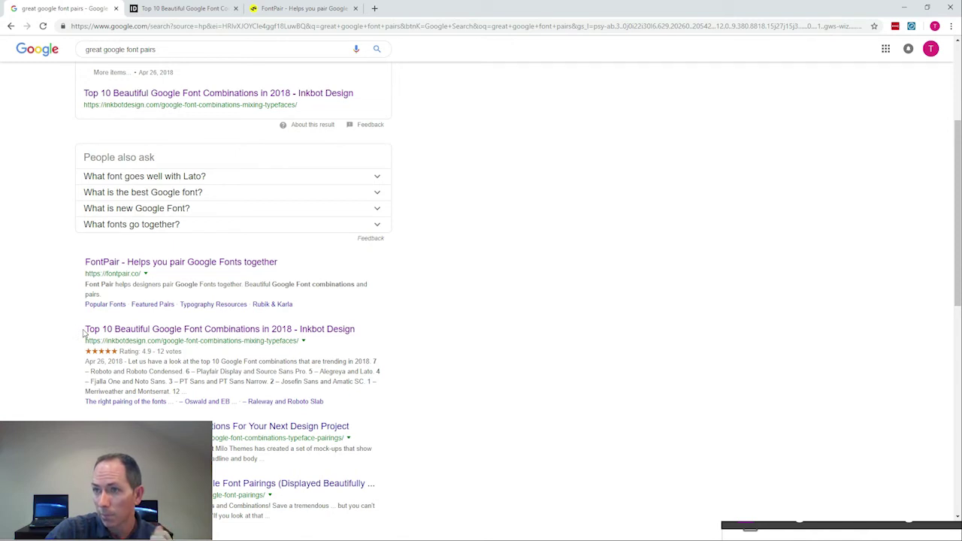
scroll(62, 338, "down", 2)
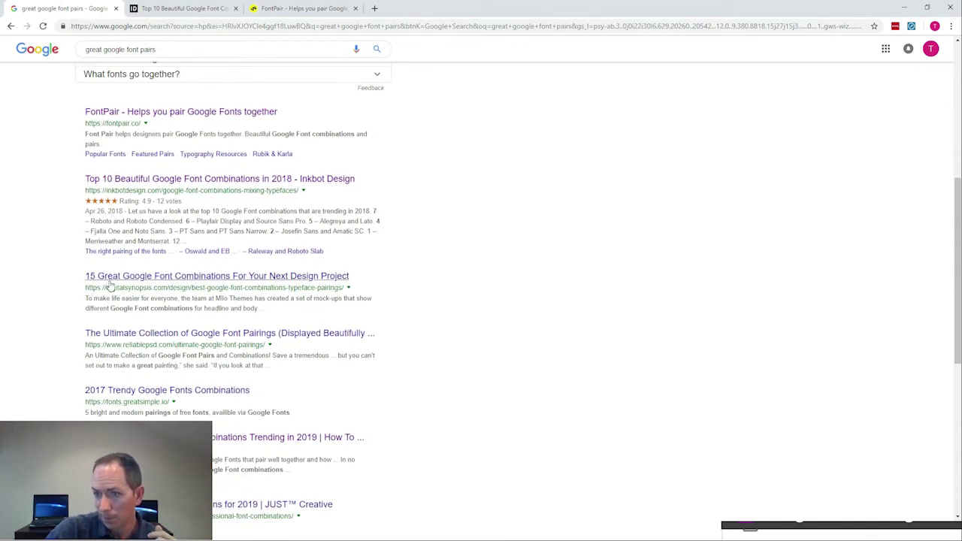
Switch to the Inkbot Design article, block its notifications, and examine the font pairing examples starting with Oswald and EB Garamond
left_click(181, 10)
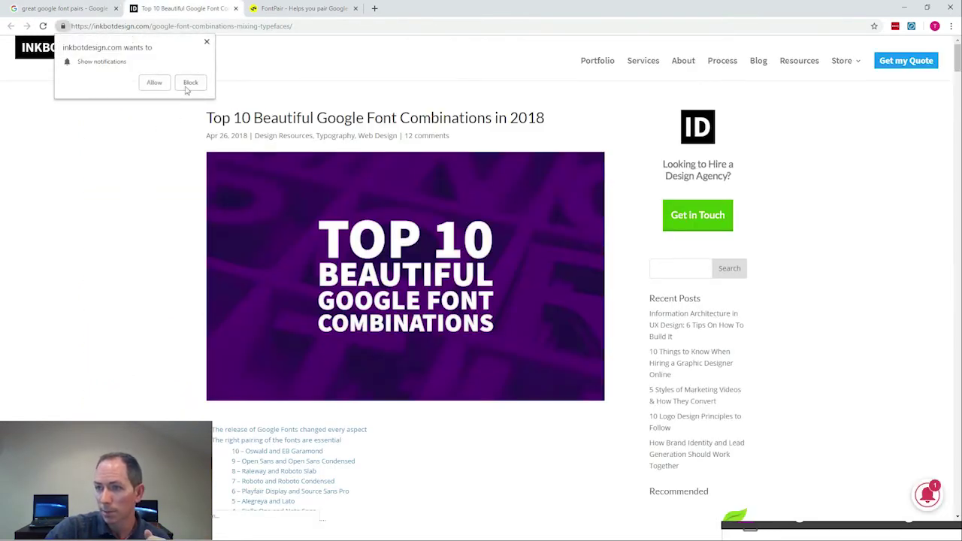
left_click(187, 85)
scroll(145, 226, "down", 3)
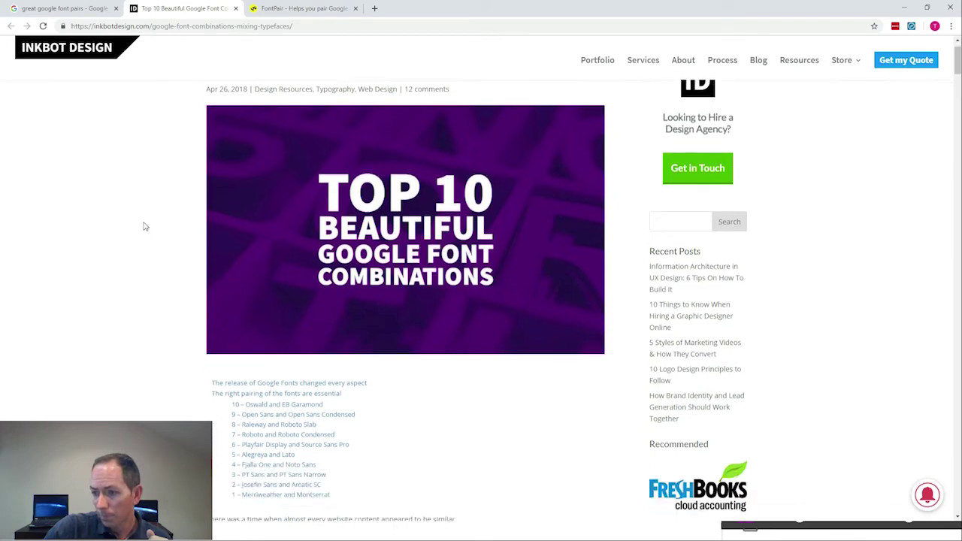
scroll(145, 226, "down", 10)
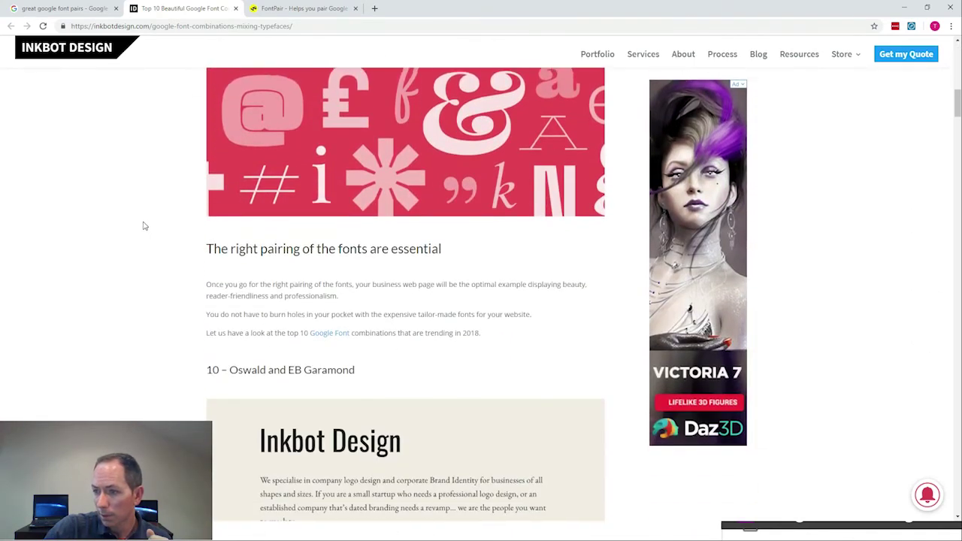
scroll(144, 225, "down", 2)
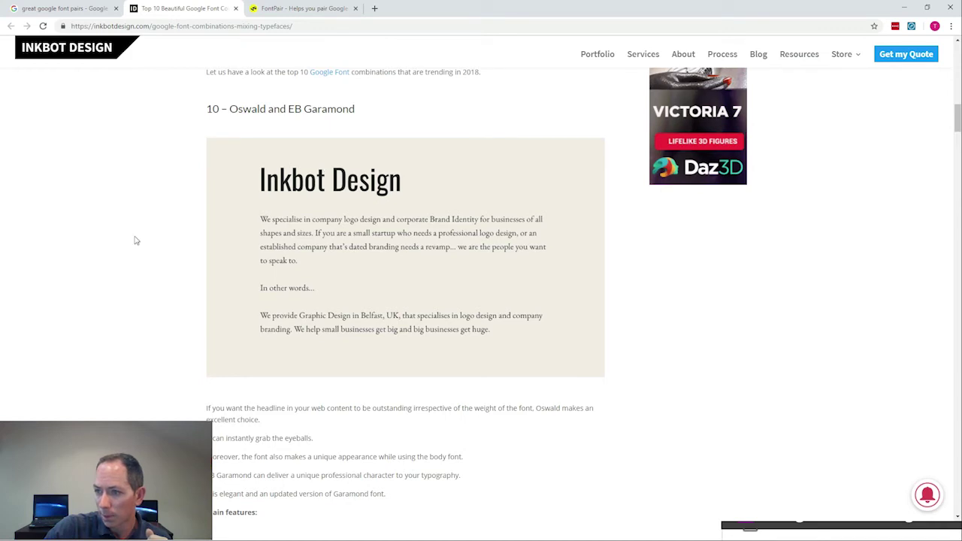
scroll(144, 303, "down", 3)
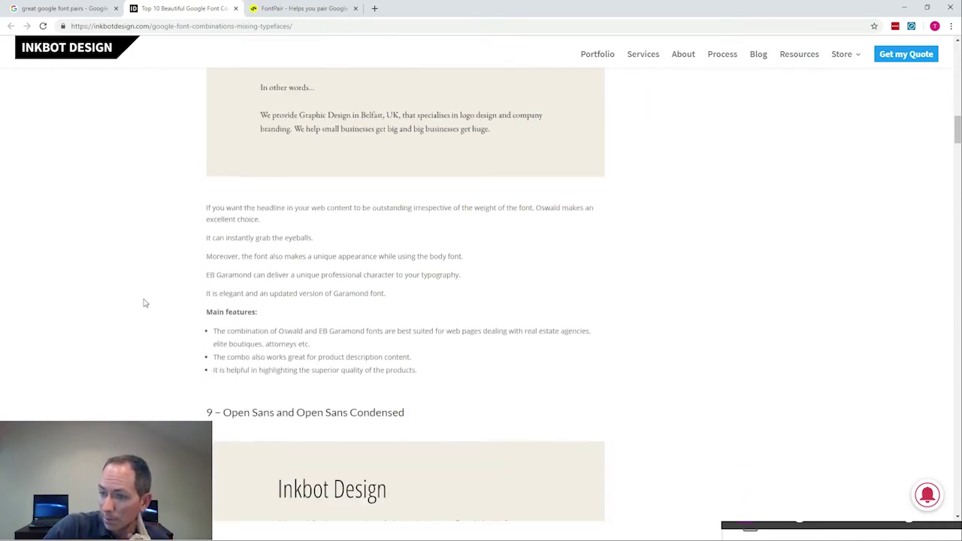
scroll(145, 303, "down", 3)
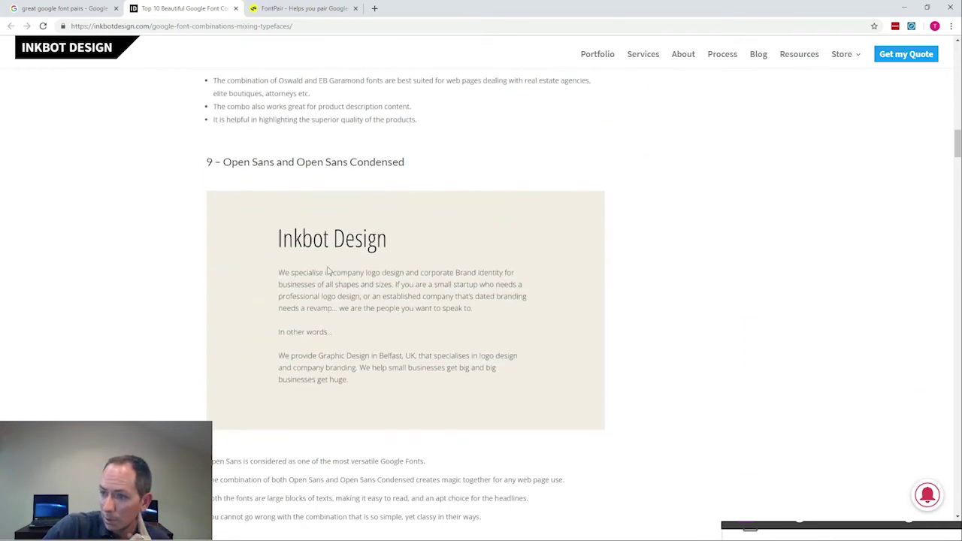
scroll(147, 282, "down", 6)
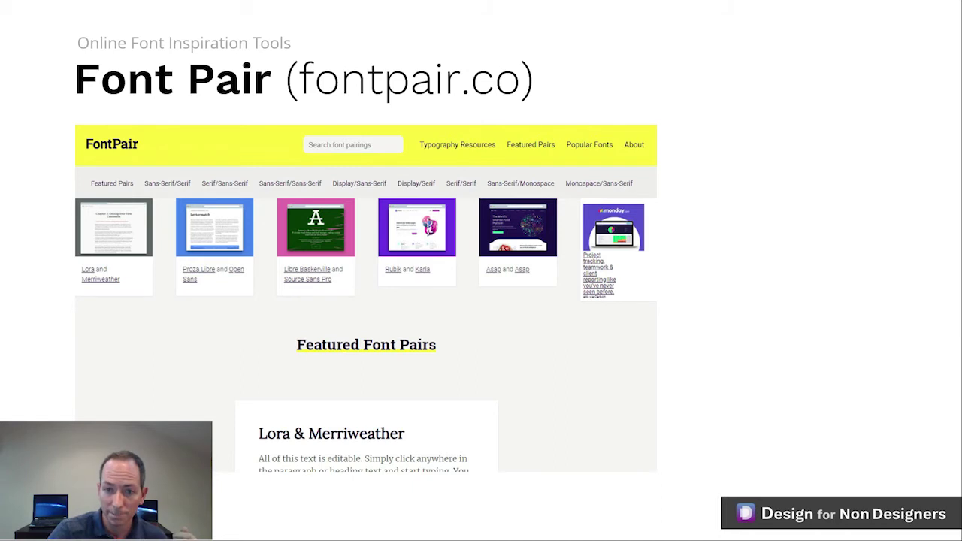
key("Right")
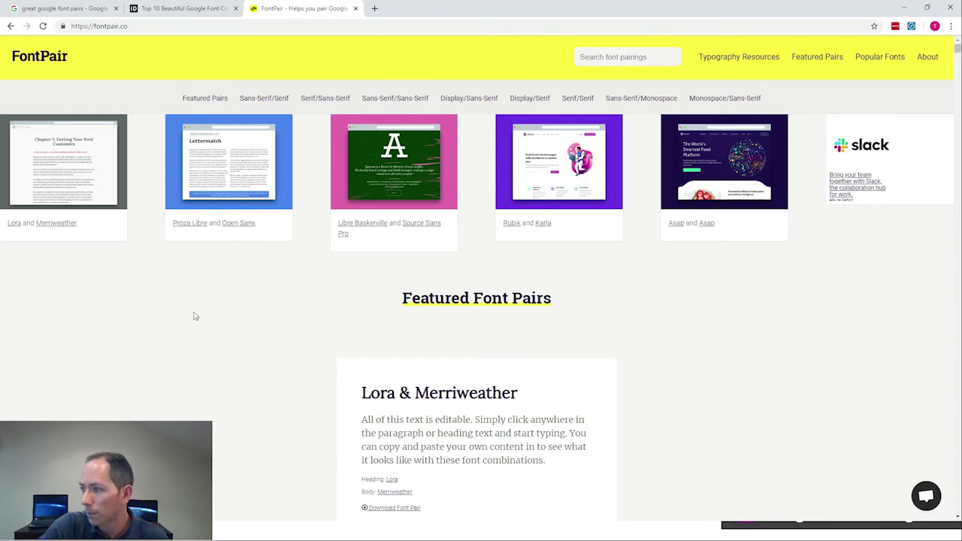
Look through the featured font pairs on FontPair, from Lora & Merriweather to Libre Baskerville & Source Sans Pro
scroll(233, 318, "down", 5)
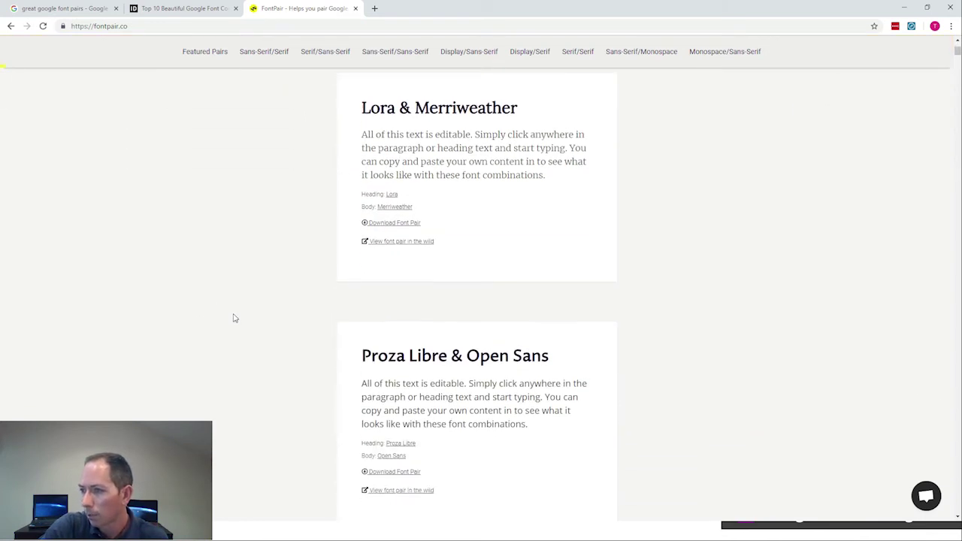
scroll(233, 318, "down", 1)
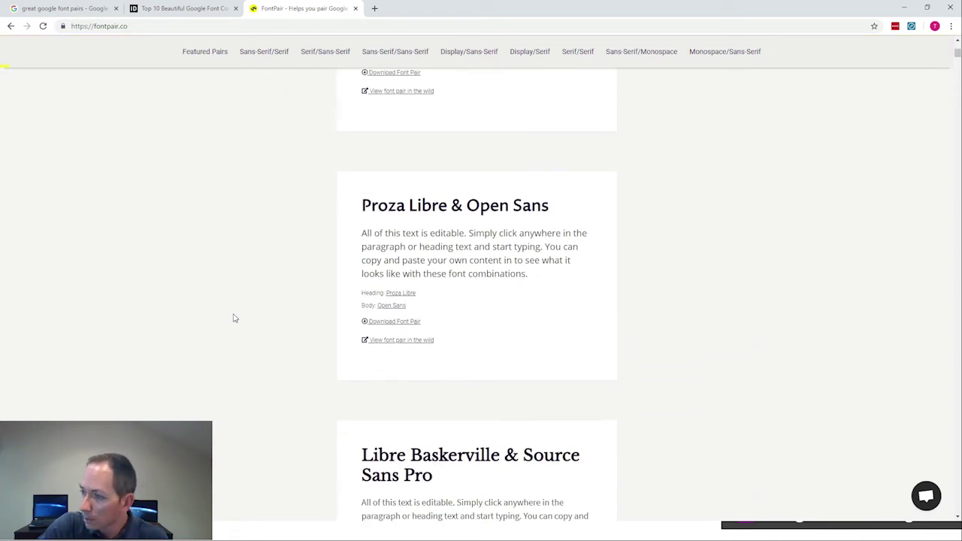
scroll(251, 309, "down", 2)
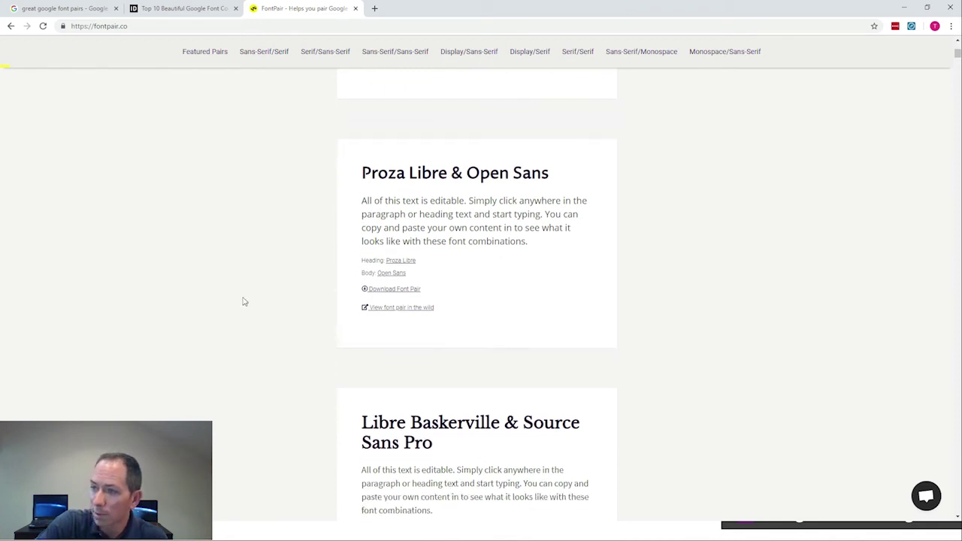
scroll(251, 302, "down", 1)
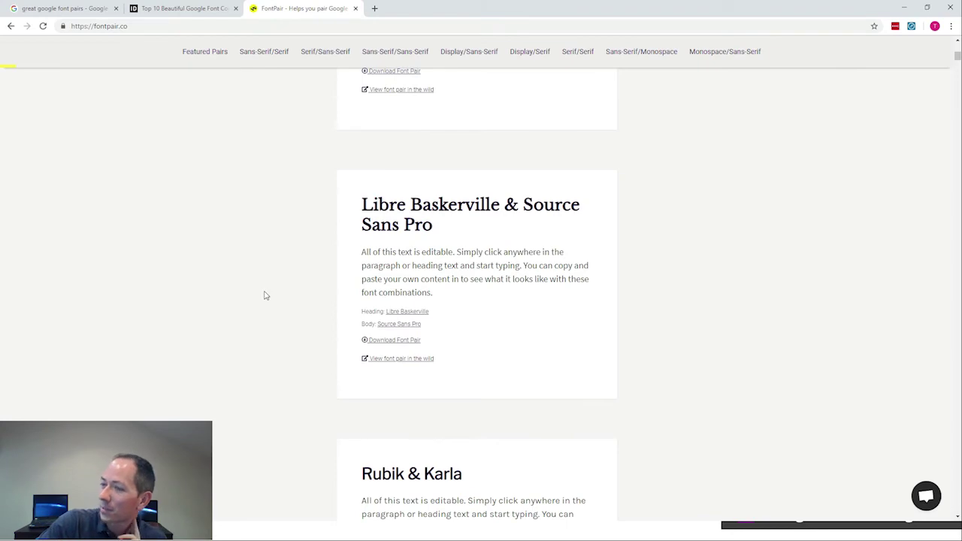
scroll(264, 279, "up", 7)
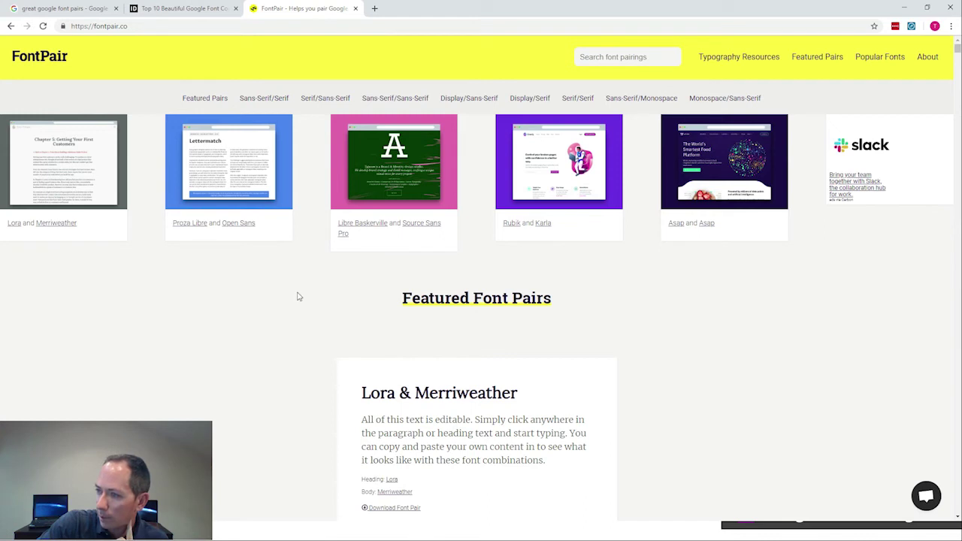
Go to FontPair's Display/Sans-Serif category and review its pairings as far as Lobster & Arimo
left_click(472, 99)
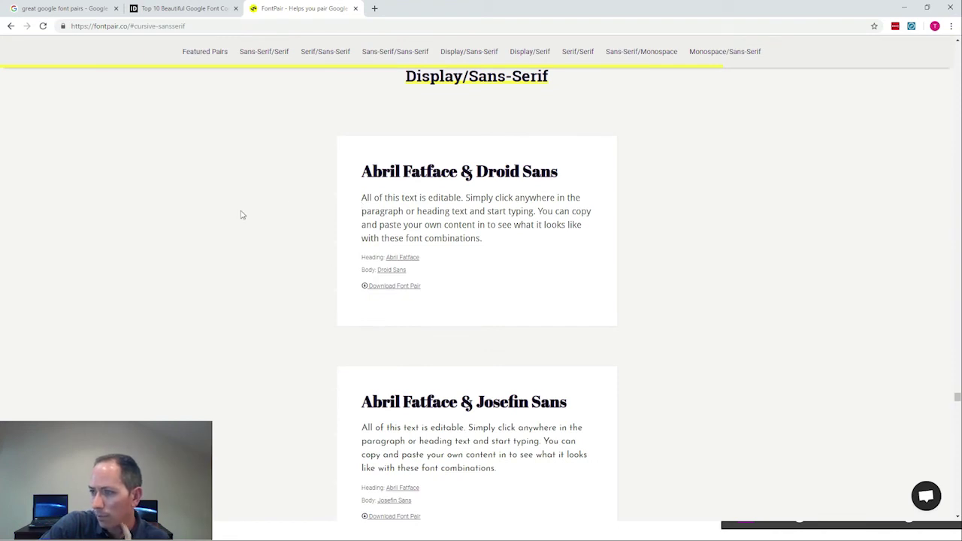
scroll(239, 247, "down", 3)
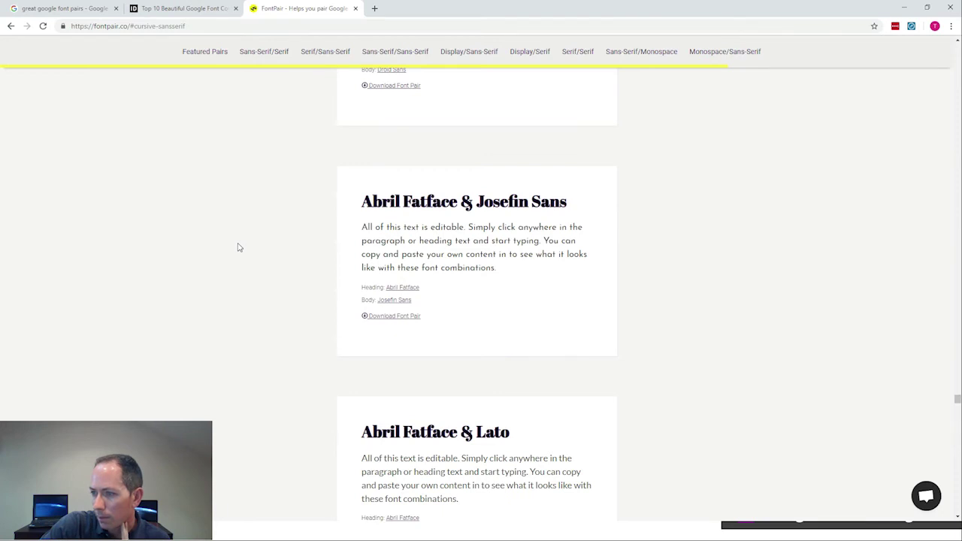
scroll(239, 247, "down", 7)
scroll(238, 247, "down", 3)
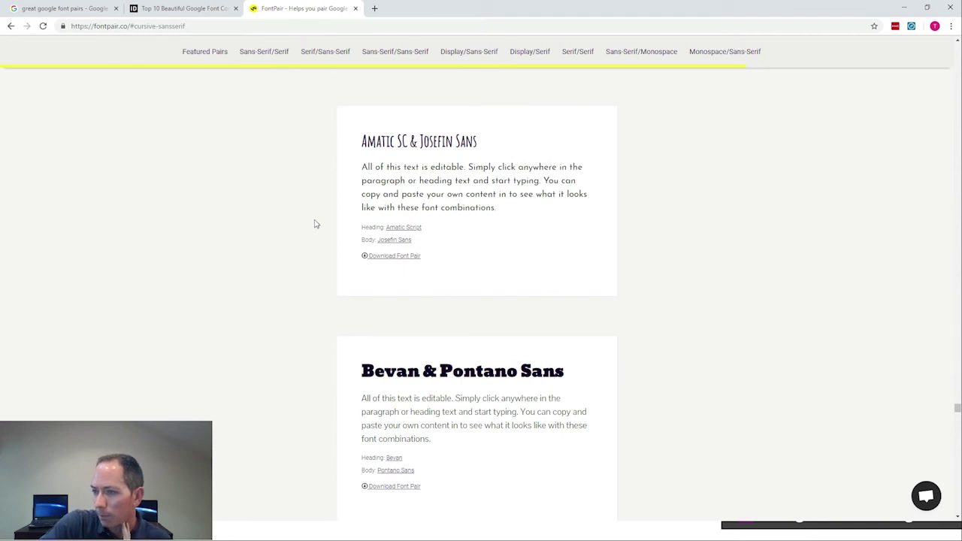
scroll(289, 219, "down", 2)
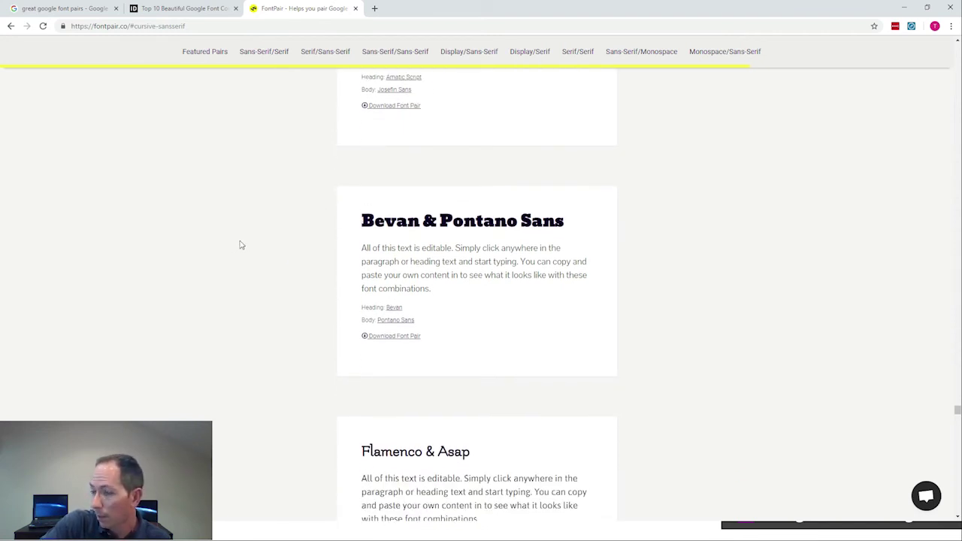
scroll(241, 245, "down", 3)
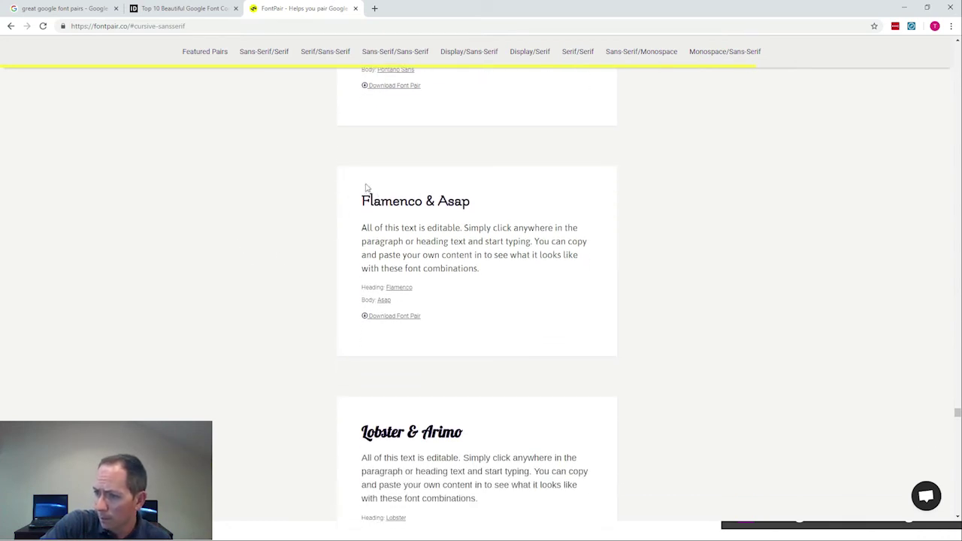
scroll(287, 242, "down", 3)
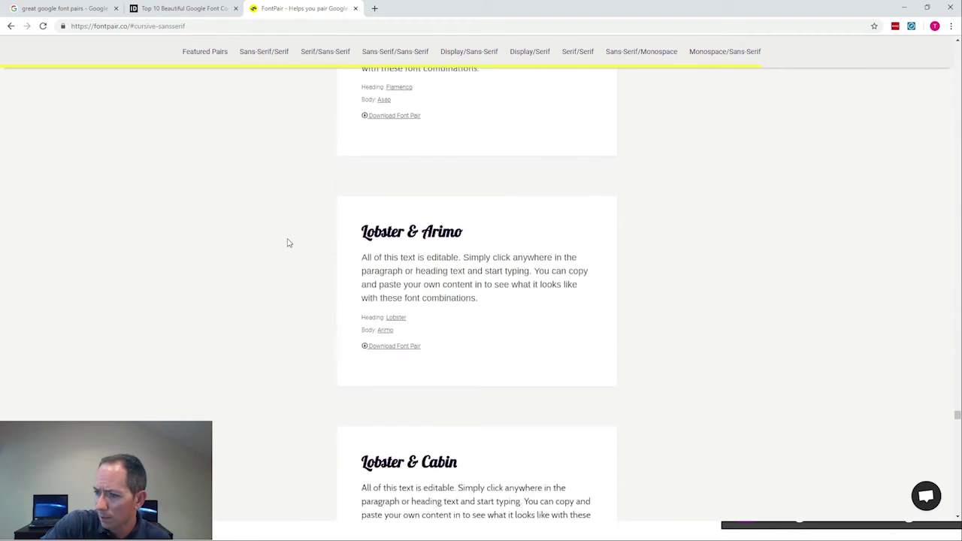
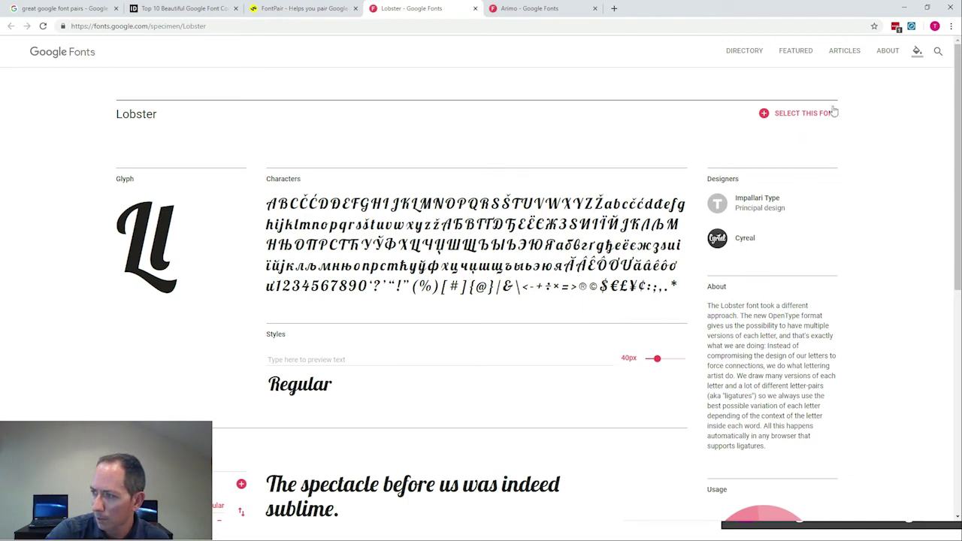
Select the Lobster font on Google Fonts and download the selected family
left_click(793, 116)
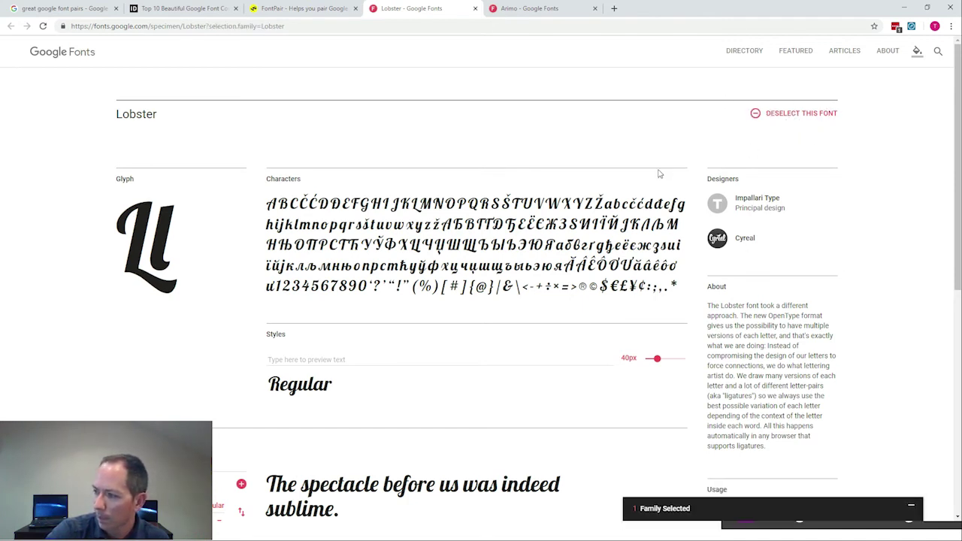
left_click(700, 511)
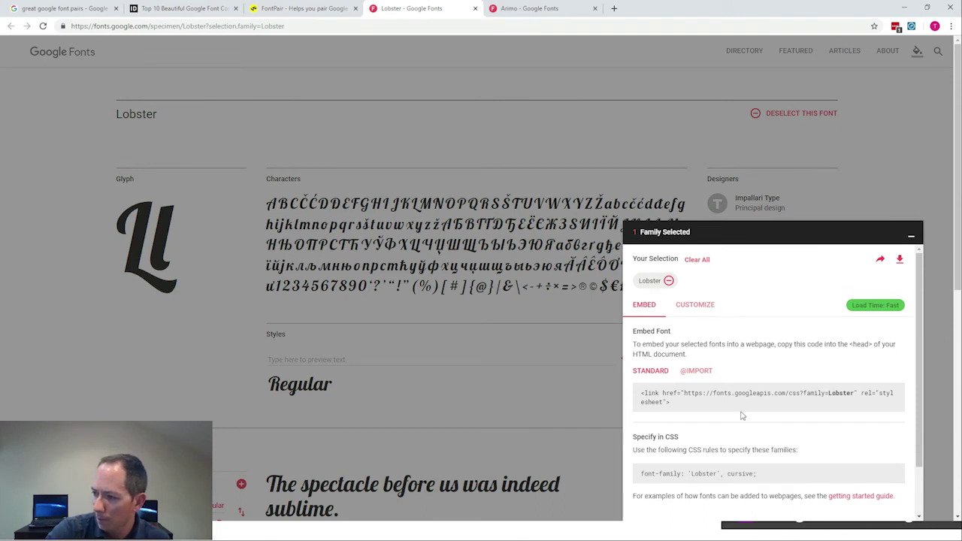
scroll(758, 412, "down", 1)
scroll(765, 436, "up", 1)
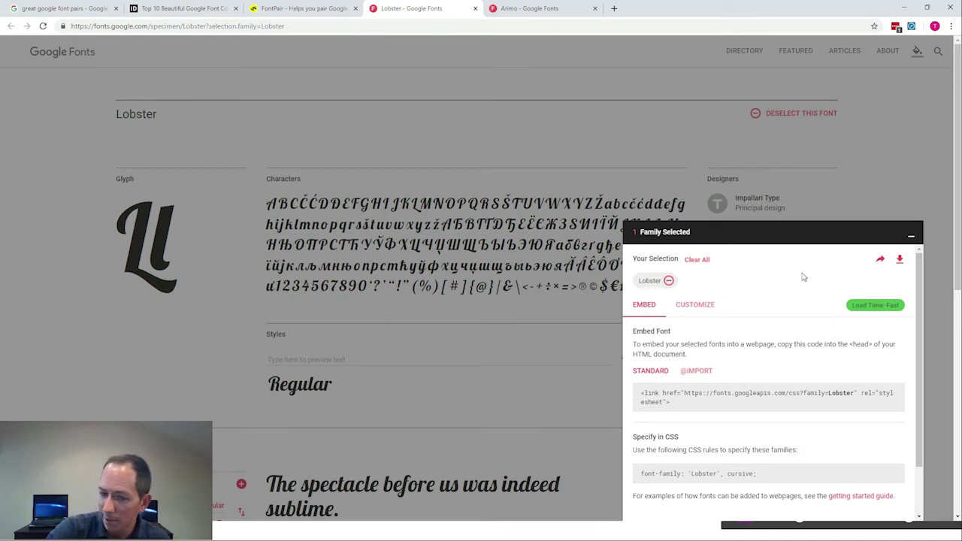
left_click(900, 259)
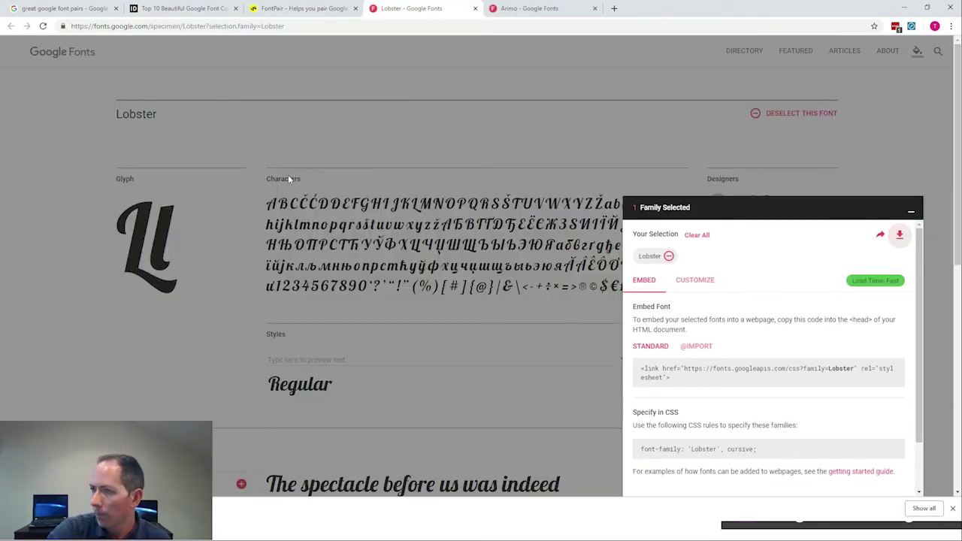
Select the Arimo font on its Google Fonts page and download the selected family
left_click(535, 10)
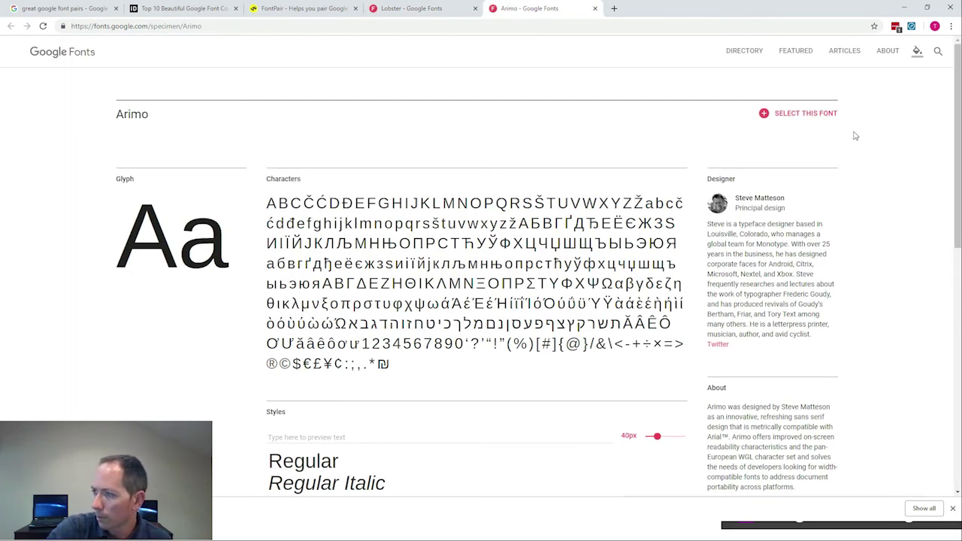
left_click(791, 117)
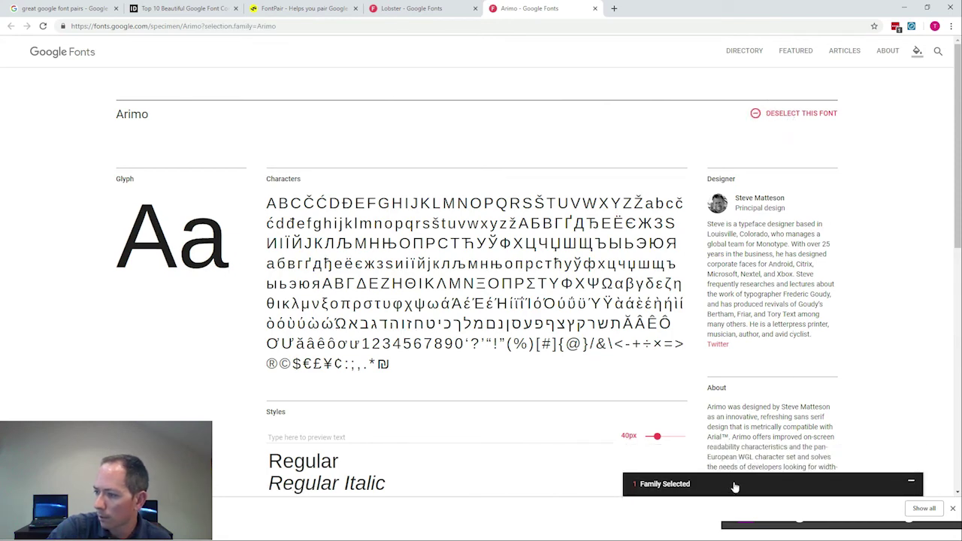
left_click(730, 487)
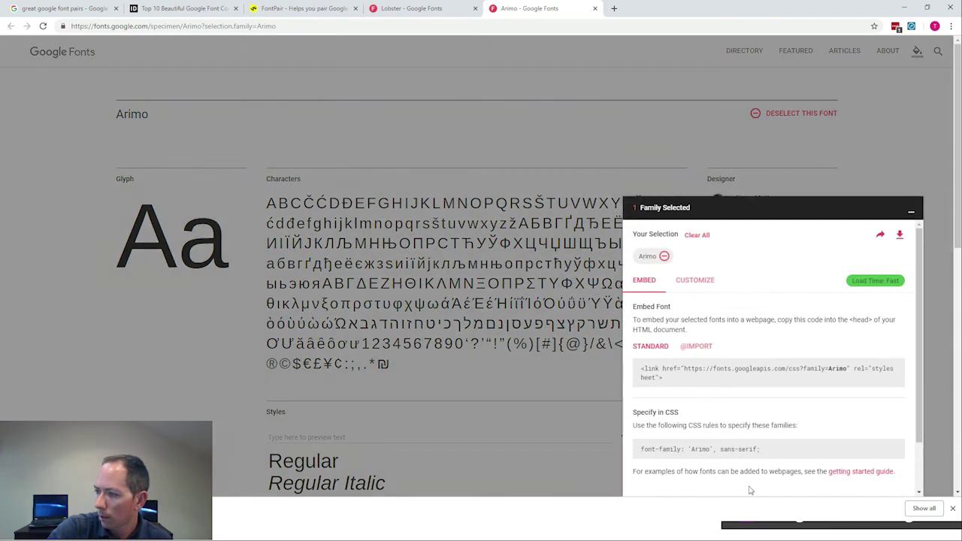
left_click(900, 238)
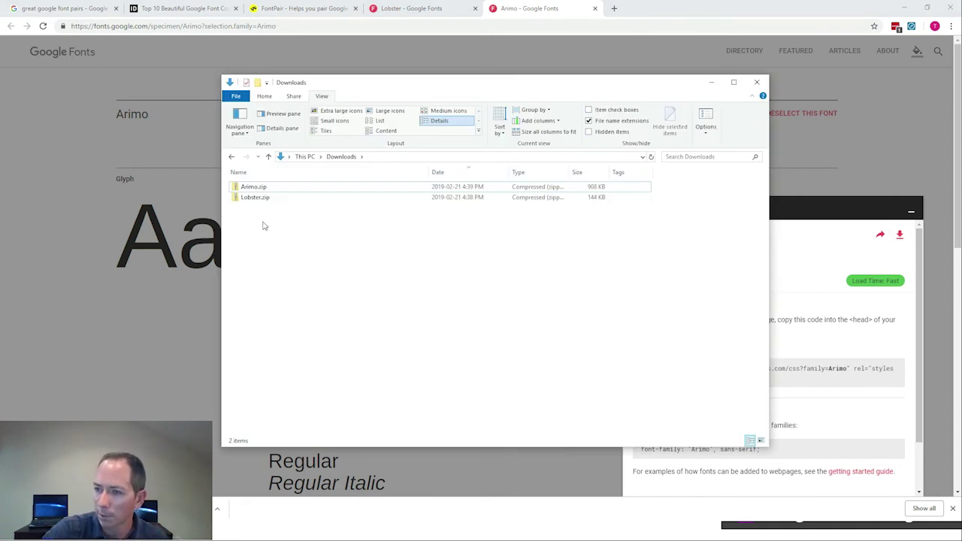
Extract Lobster.zip and Arimo.zip with 7-Zip, each into its own folder in Downloads
left_click(260, 198)
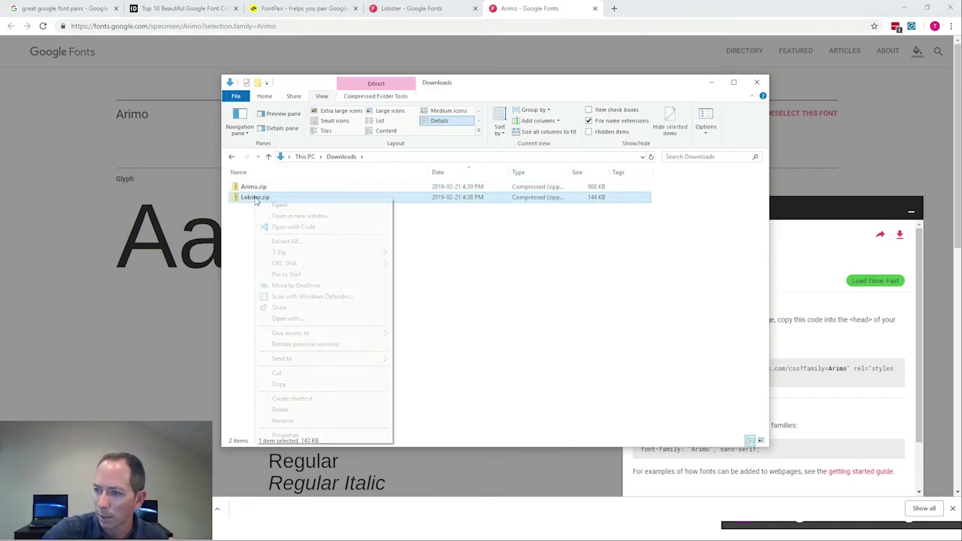
right_click(255, 199)
mouse_move(308, 253)
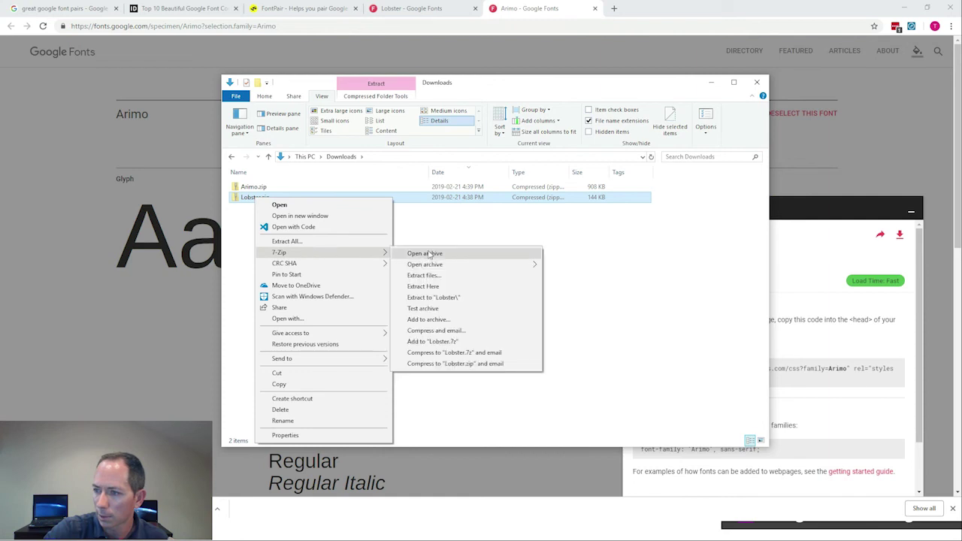
left_click(440, 296)
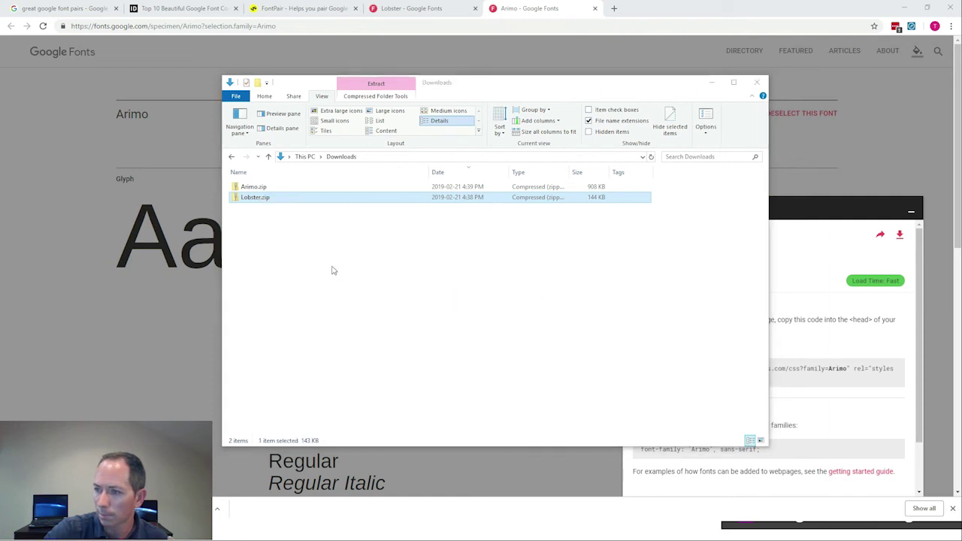
left_click(263, 188)
right_click(264, 192)
mouse_move(349, 244)
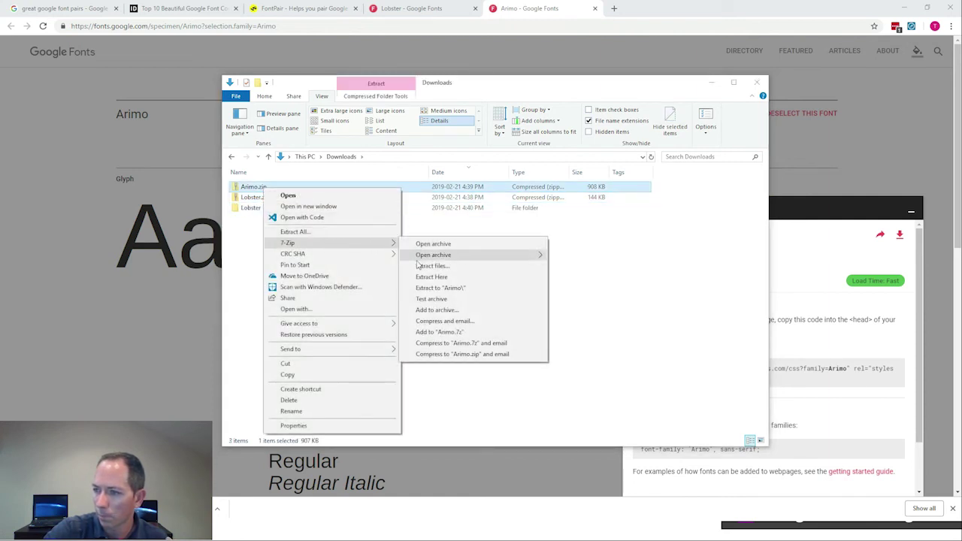
left_click(434, 288)
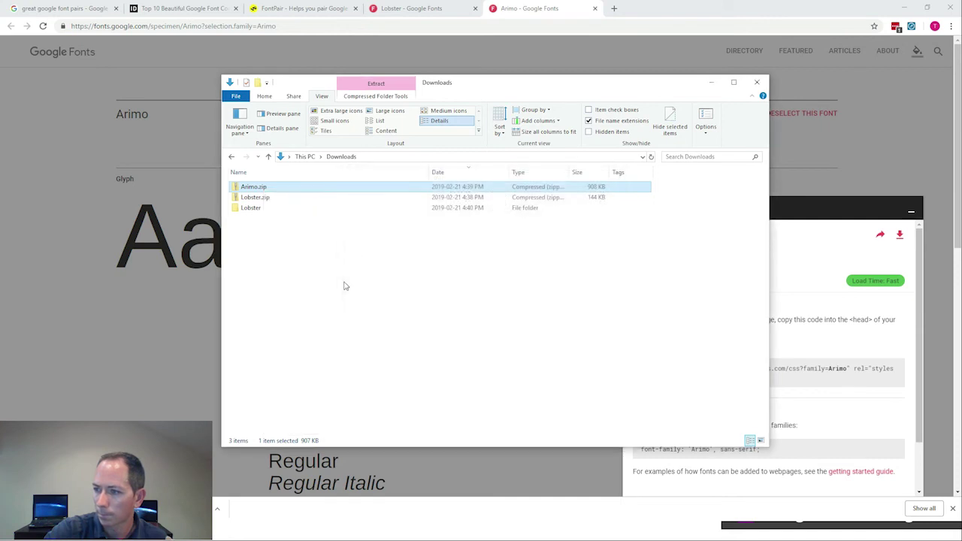
left_click(301, 278)
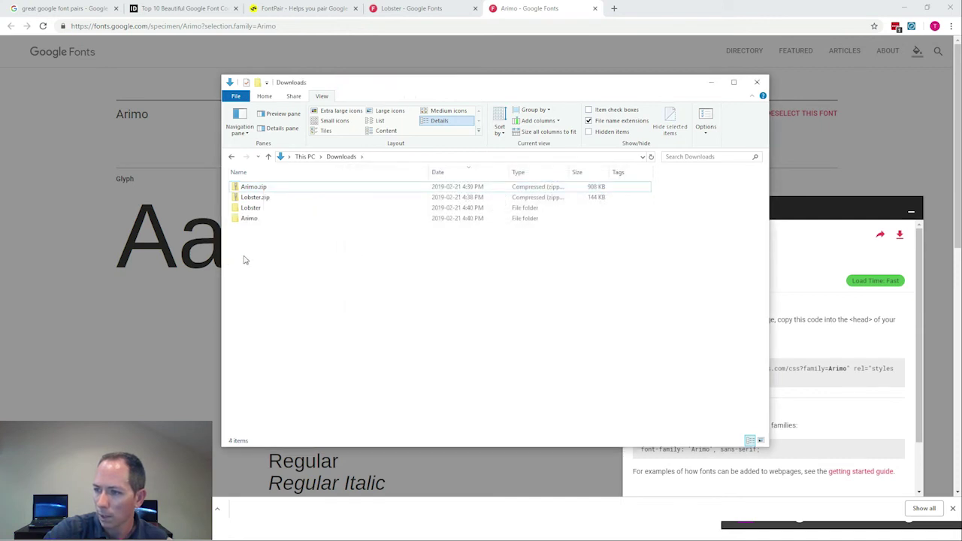
Install the Lobster-Regular.ttf font from the extracted Lobster folder and close its preview
double_click(253, 208)
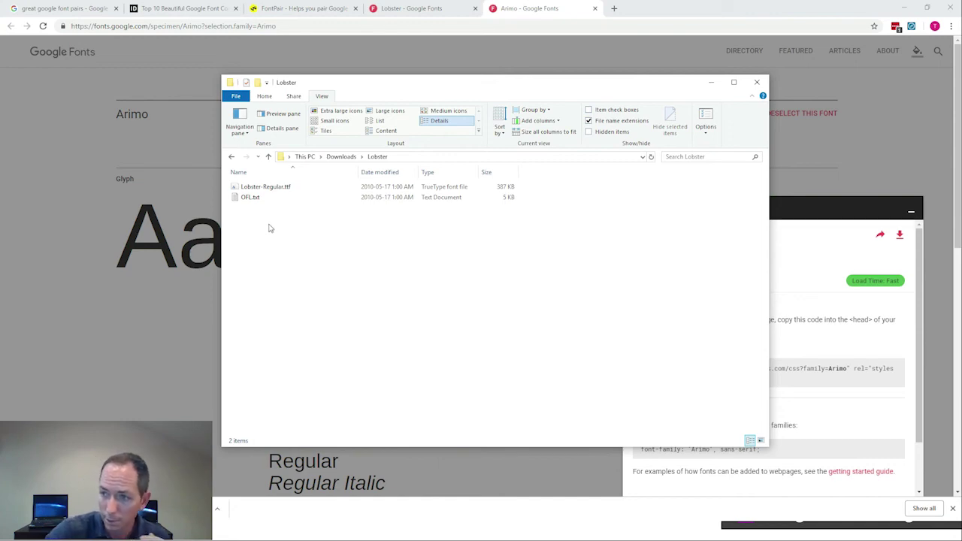
double_click(270, 188)
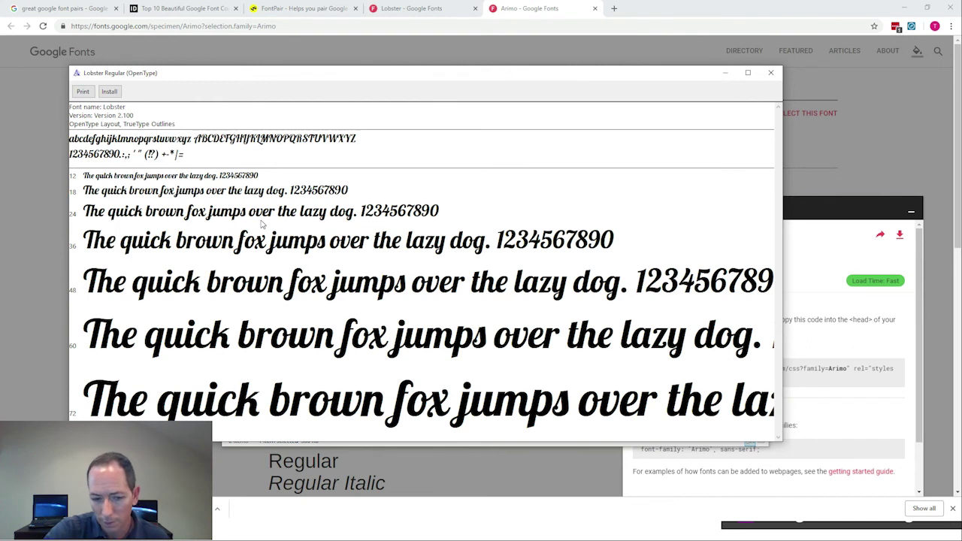
left_click(111, 91)
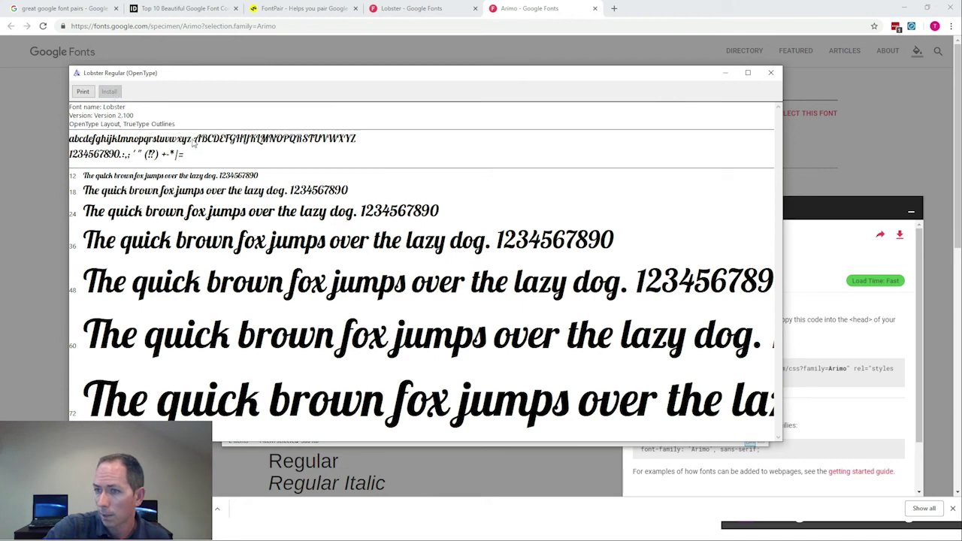
left_click(770, 74)
Install all four Arimo font files (Bold, BoldItalic, Italic and Regular) together from the extracted Arimo folder
left_click(338, 156)
double_click(255, 188)
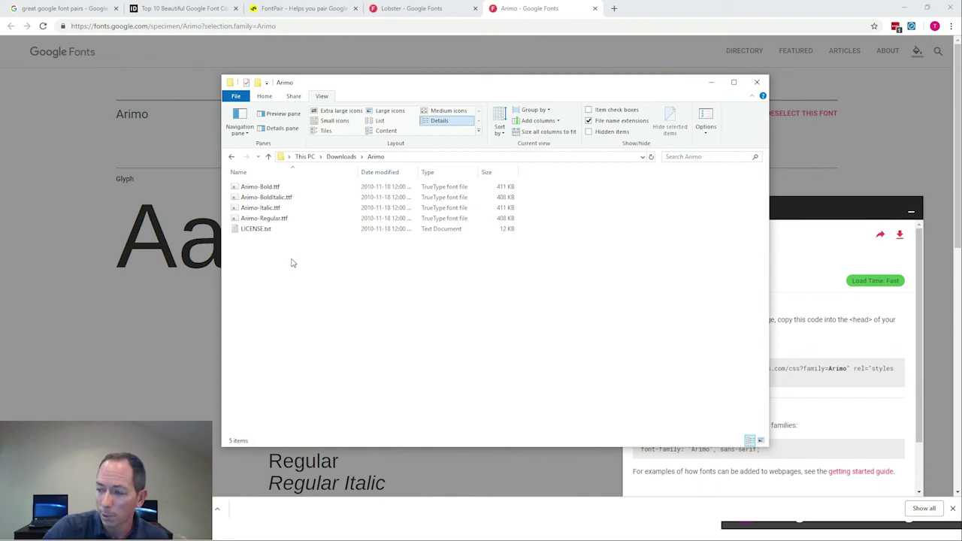
left_click(280, 219)
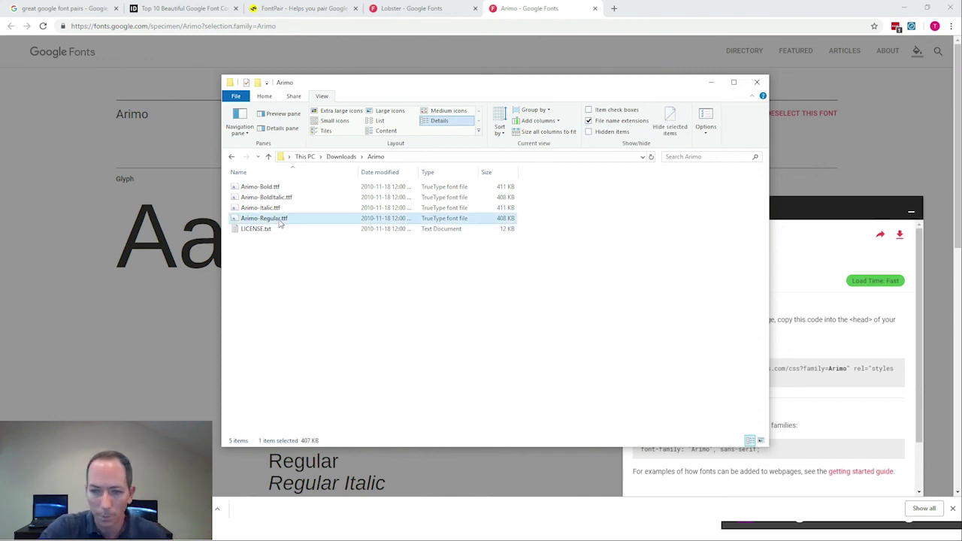
left_click(274, 188, "shift")
left_click_drag(275, 188, 276, 211)
right_click(276, 211)
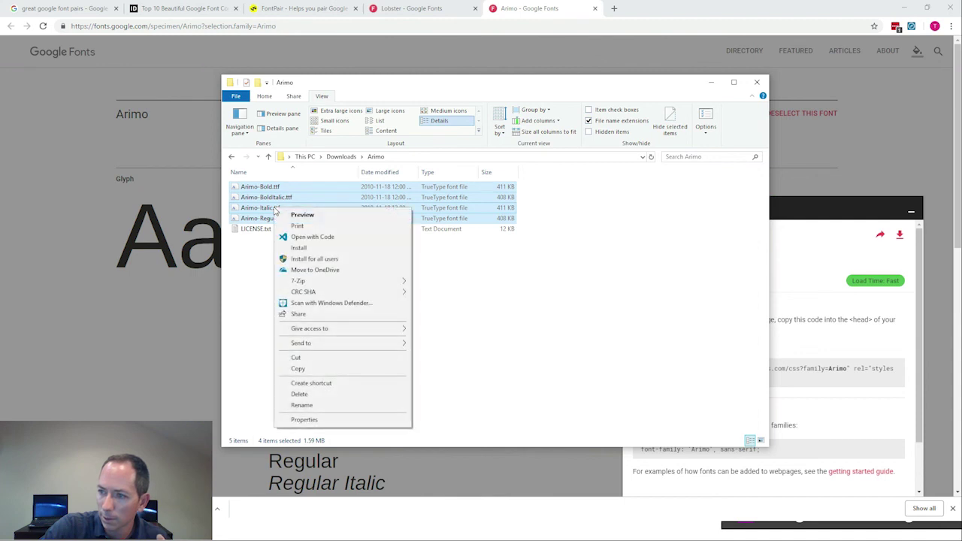
left_click(304, 249)
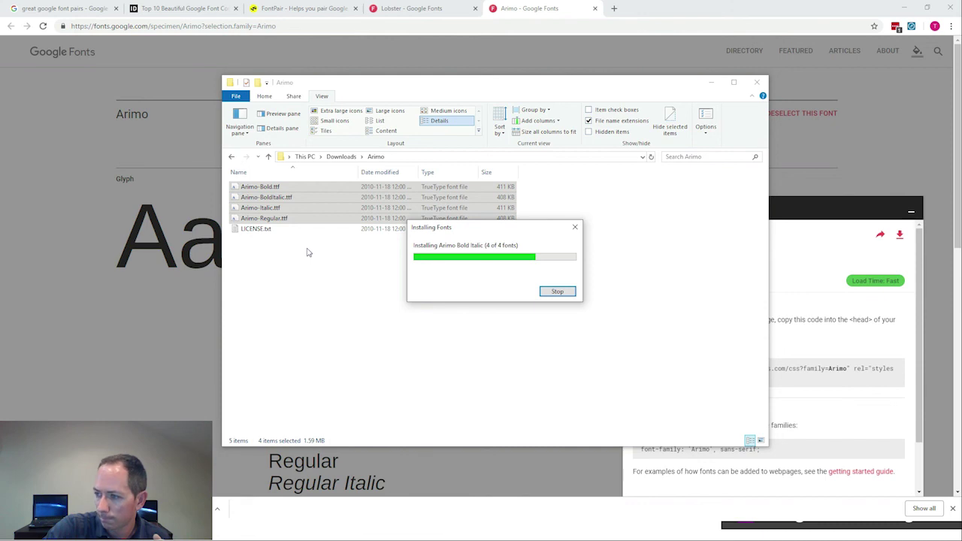
left_click(307, 252)
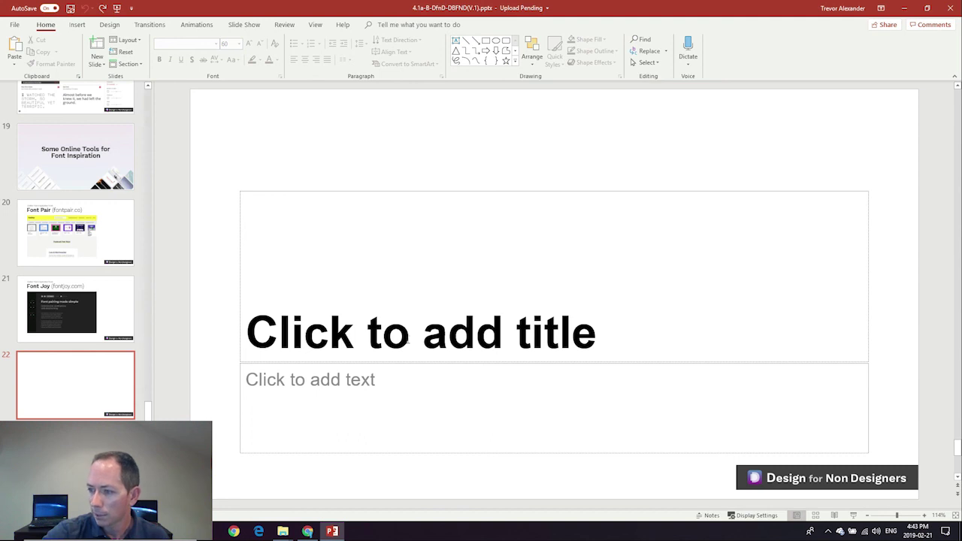
Fill slide 22 with the title "Design for Non Designers" and the subtitle "We are now confident in finding nice fonts"
left_click(408, 340)
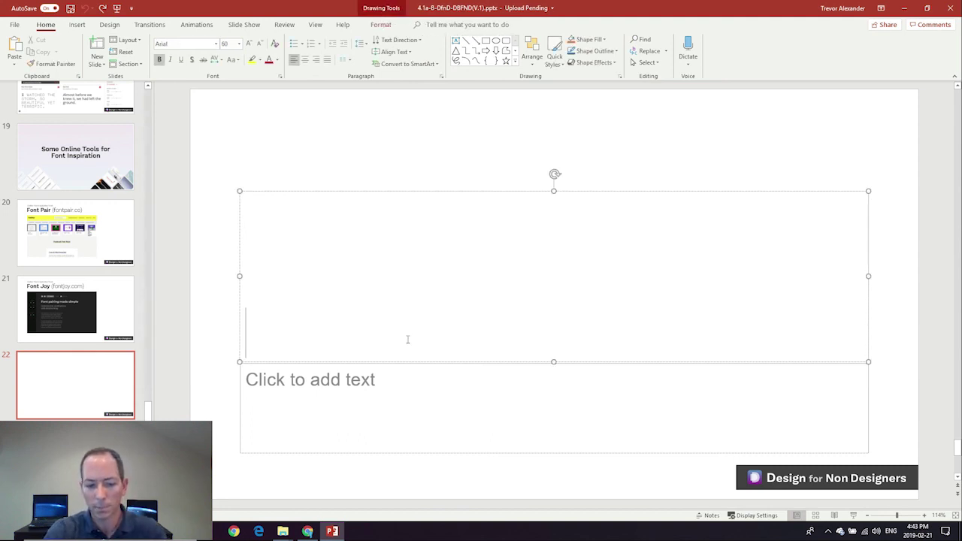
type("Design for ")
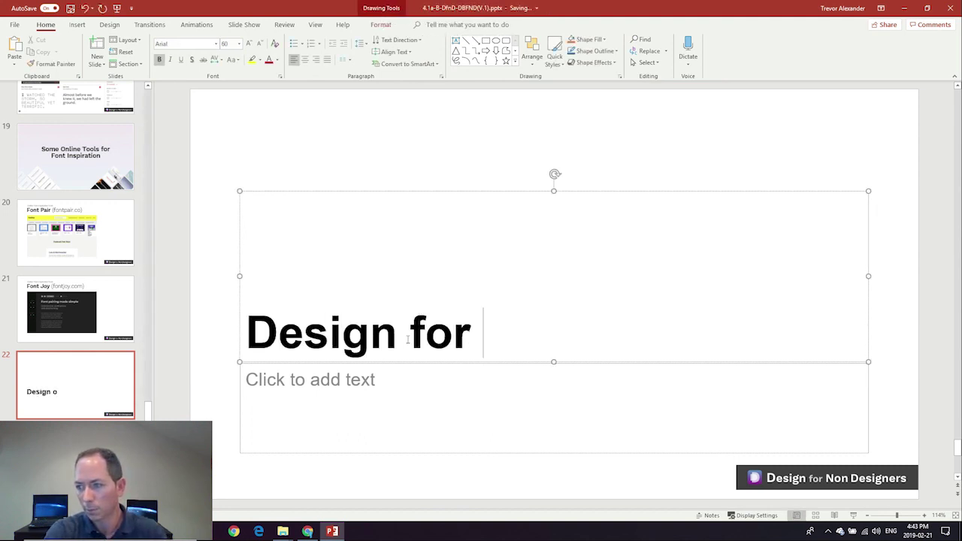
type("Non Designers")
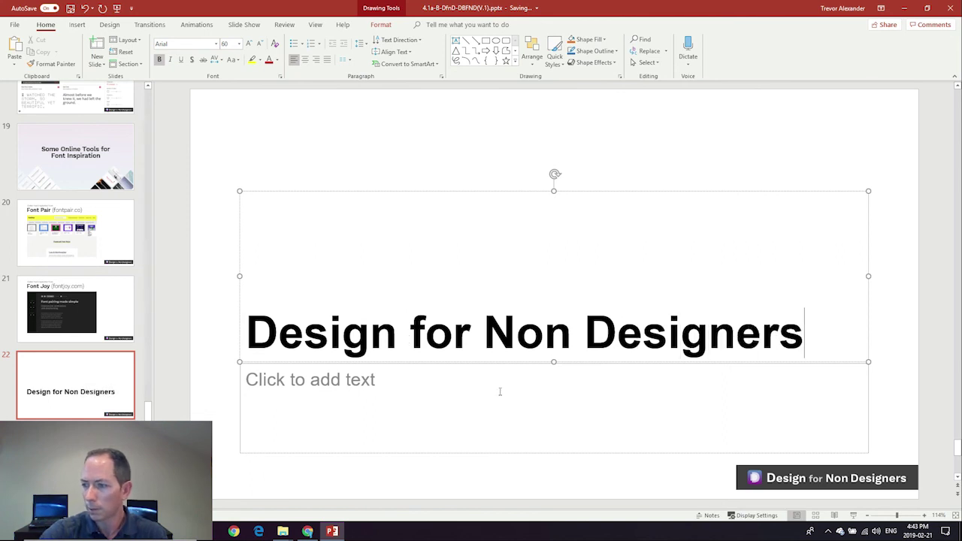
left_click(499, 392)
type("W")
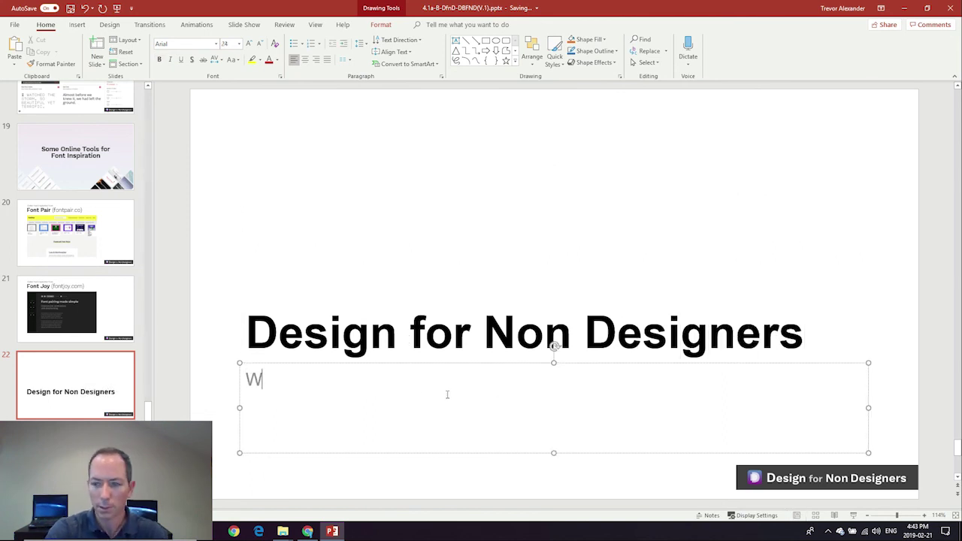
type("e are now ")
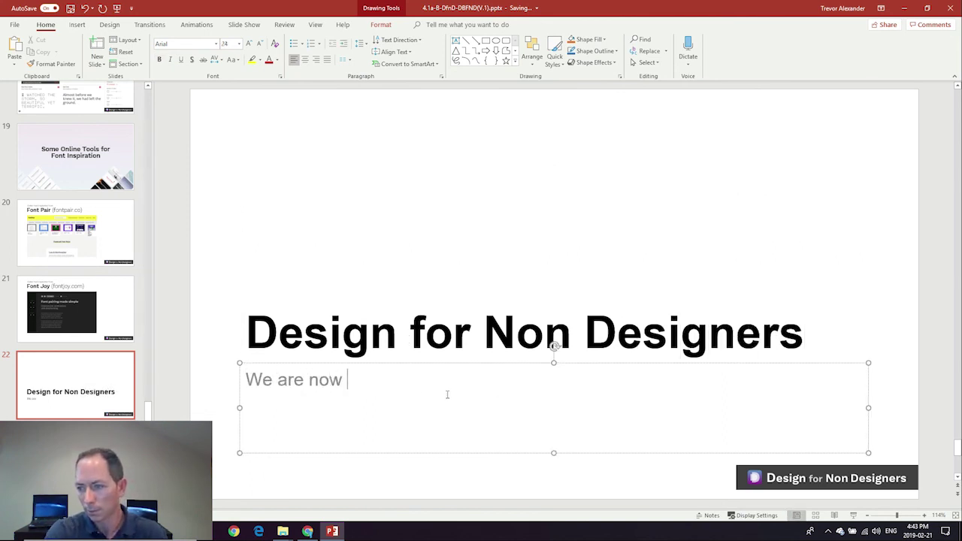
type("confident in finding nice fonts")
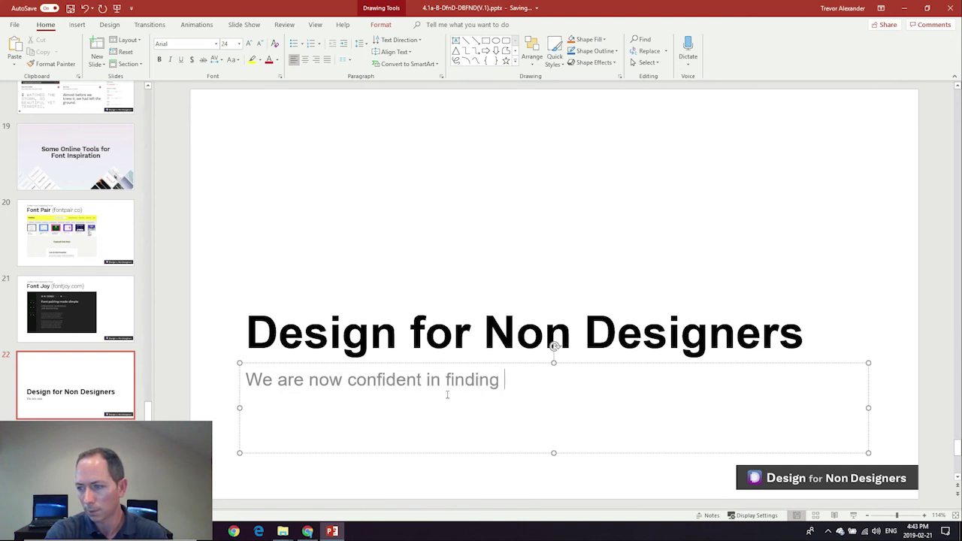
Change the font of the whole slide title "Design for Non Designers" to Lobster
left_click(226, 342)
left_click(278, 335)
left_click(331, 193)
left_click(197, 43)
type("Lo")
key("Return")
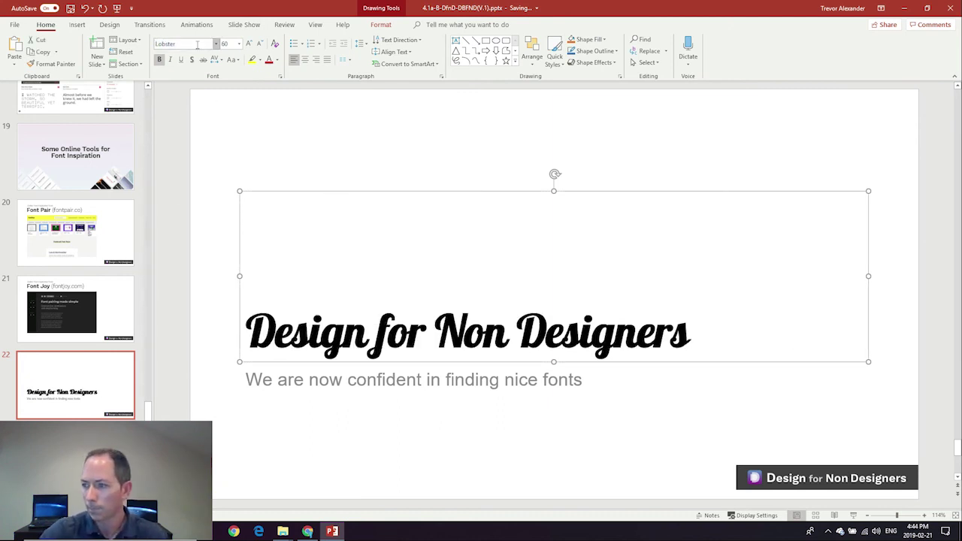
Change the font of the subtitle text box to Arimo and deselect it
left_click(305, 380)
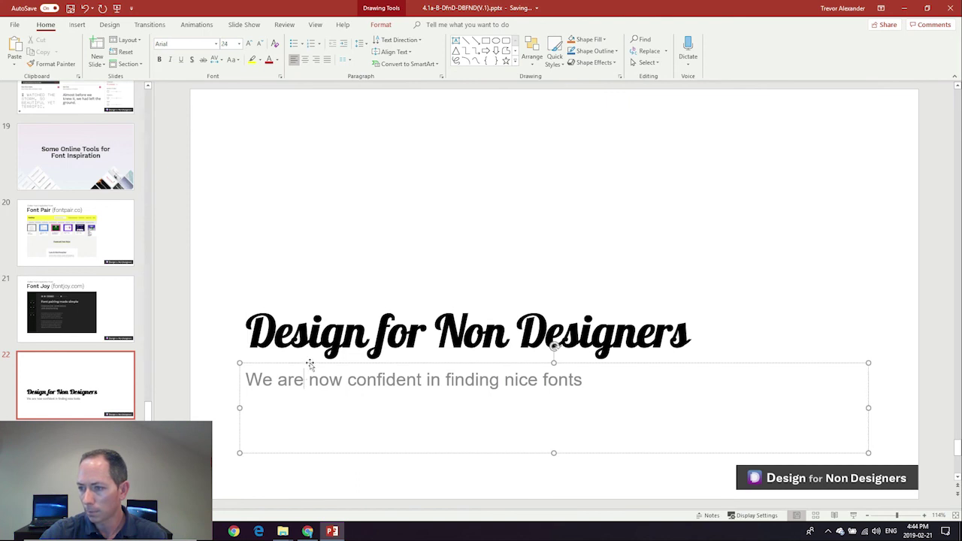
left_click(197, 45)
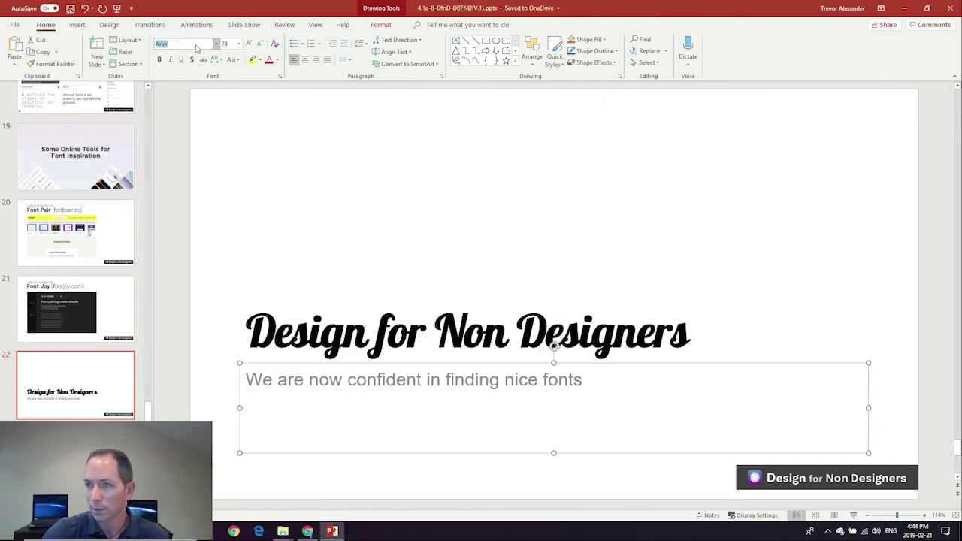
type("Arimo")
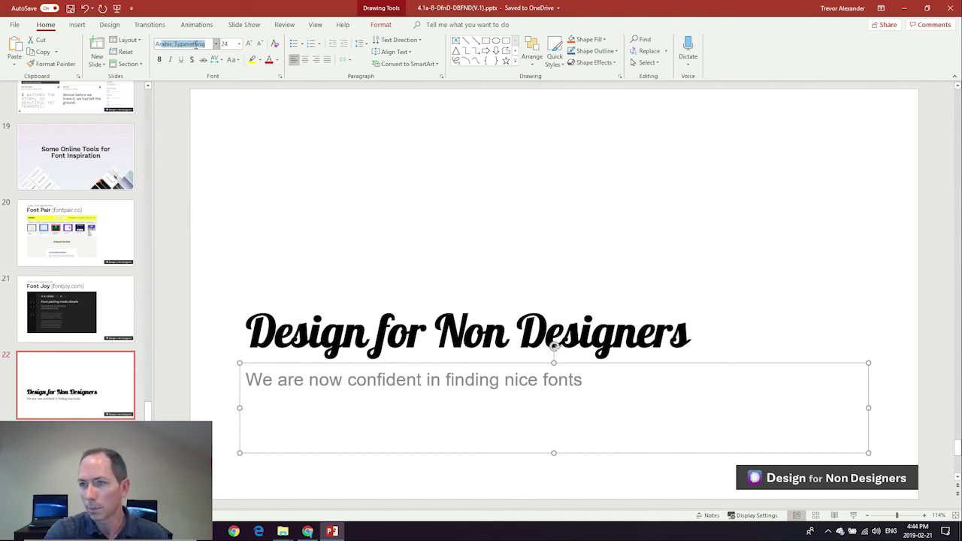
key("Return")
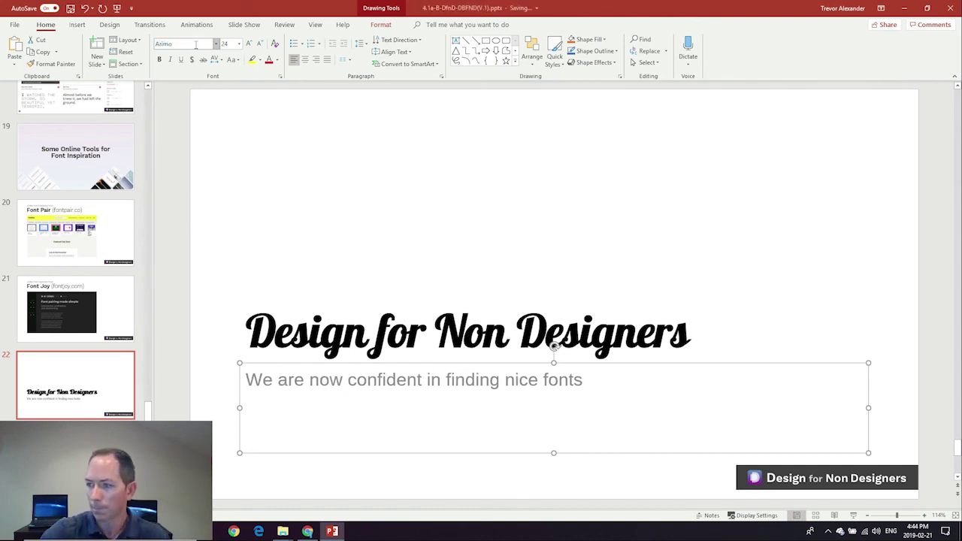
left_click(201, 353)
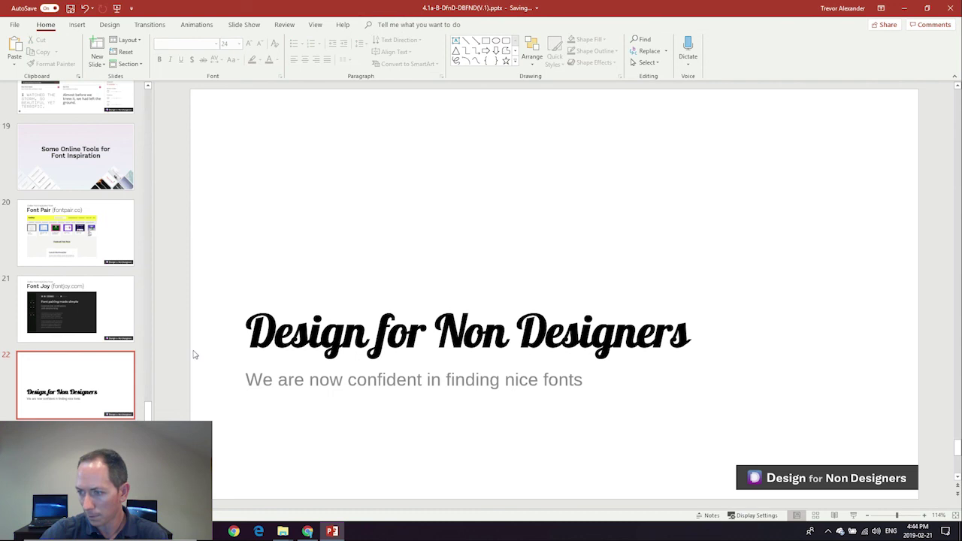